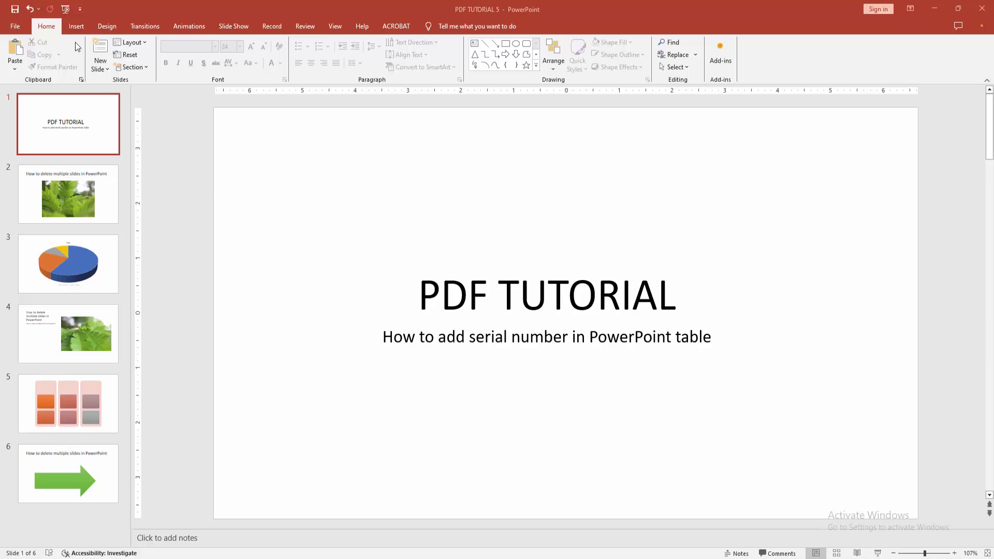
Insert a Blank-layout slide as slide 2, right after the title slide.
{"action": "left_click", "coordinate": [100, 68]}
{"action": "left_click", "coordinate": [121, 220]}
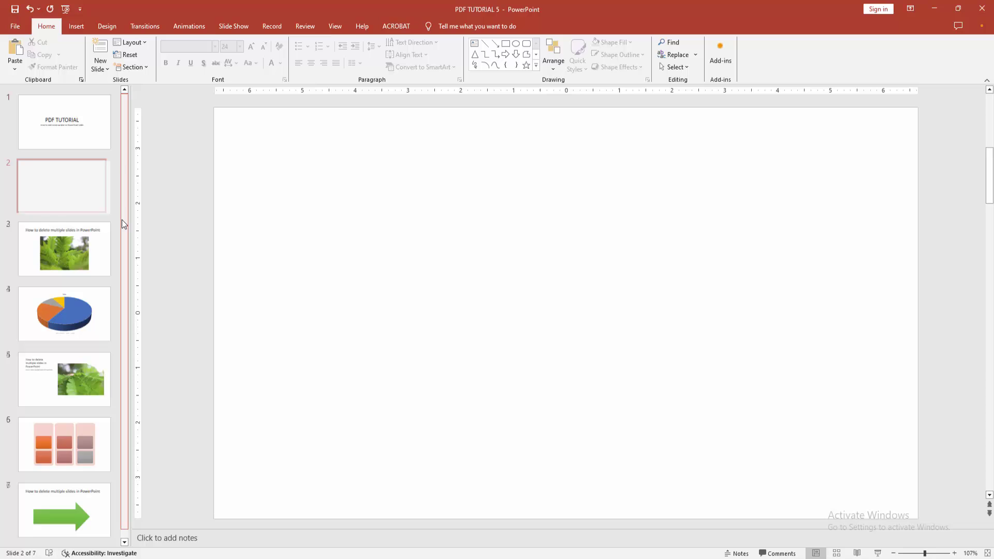
Insert a 4x3 table on slide 2, make it narrower and taller, and move it toward the centre.
{"action": "left_click", "coordinate": [76, 26]}
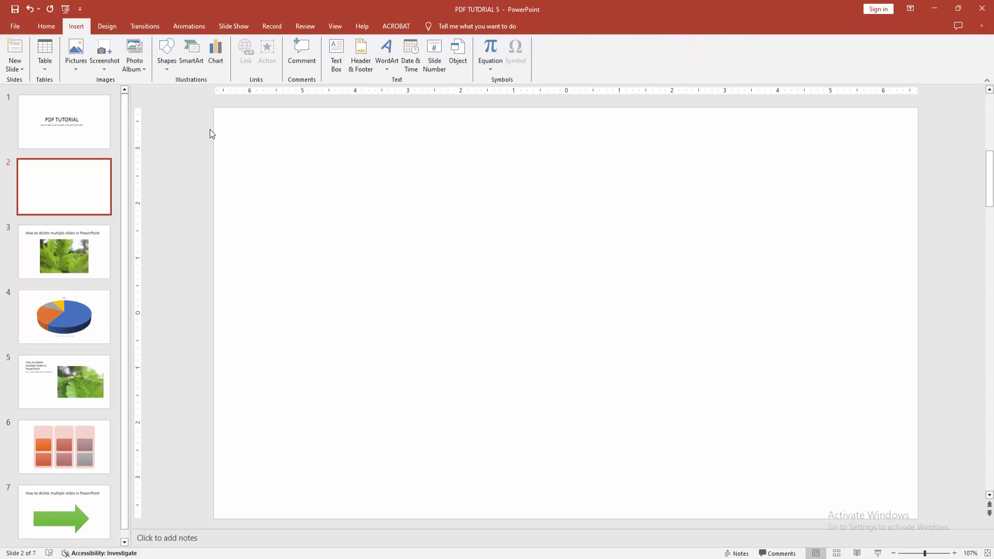
{"action": "left_click", "coordinate": [44, 68]}
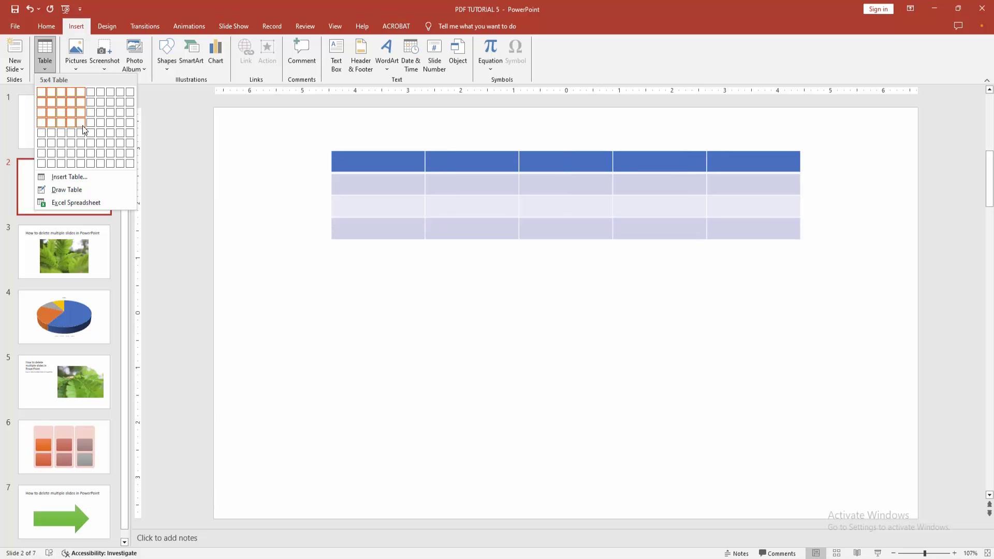
{"action": "left_click", "coordinate": [70, 121]}
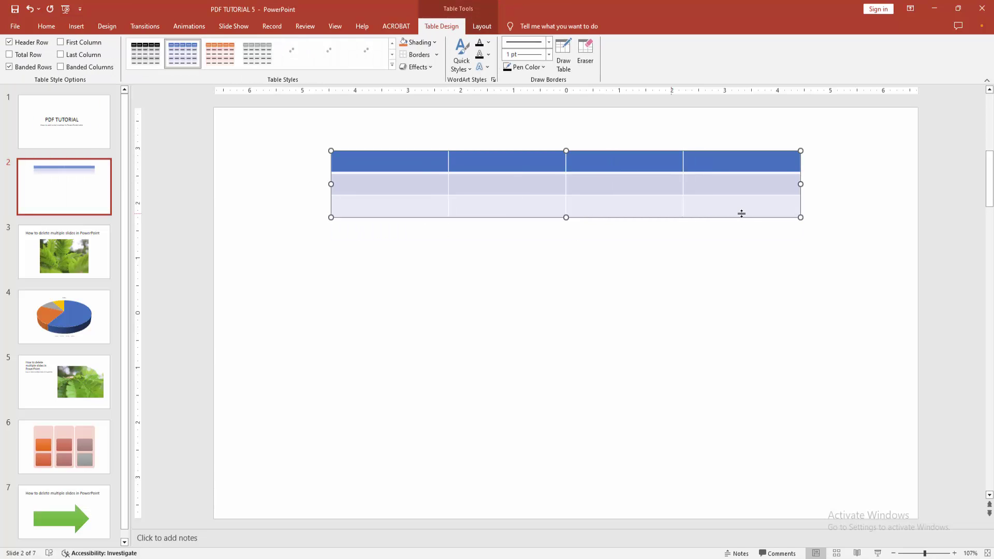
{"action": "left_click_drag", "start_coordinate": [801, 218], "coordinate": [680, 294]}
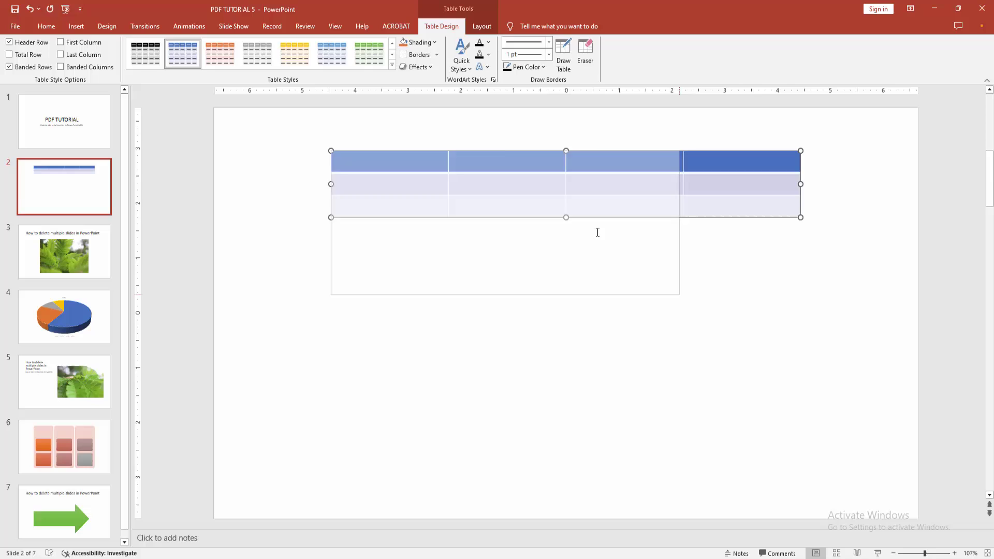
{"action": "left_click_drag", "start_coordinate": [525, 187], "coordinate": [521, 252]}
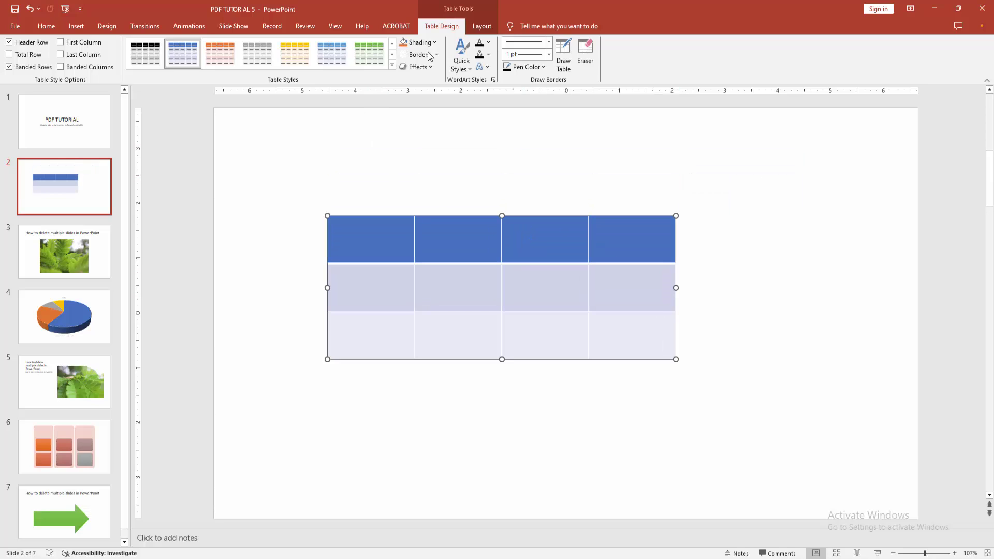
Apply the plain Table Grid style to the table and select its first column.
{"action": "left_click", "coordinate": [392, 66]}
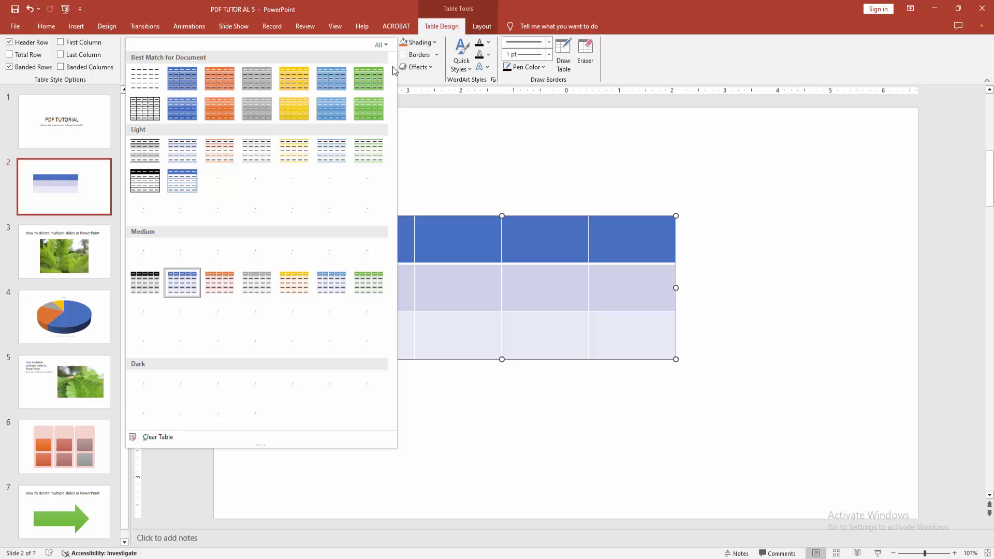
{"action": "left_click", "coordinate": [144, 111]}
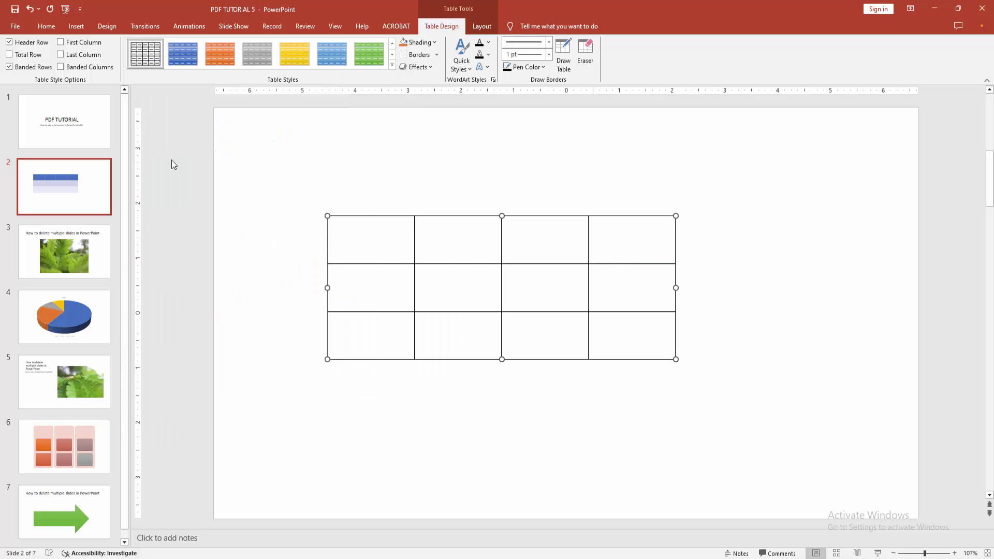
{"action": "left_click_drag", "start_coordinate": [360, 240], "coordinate": [361, 334]}
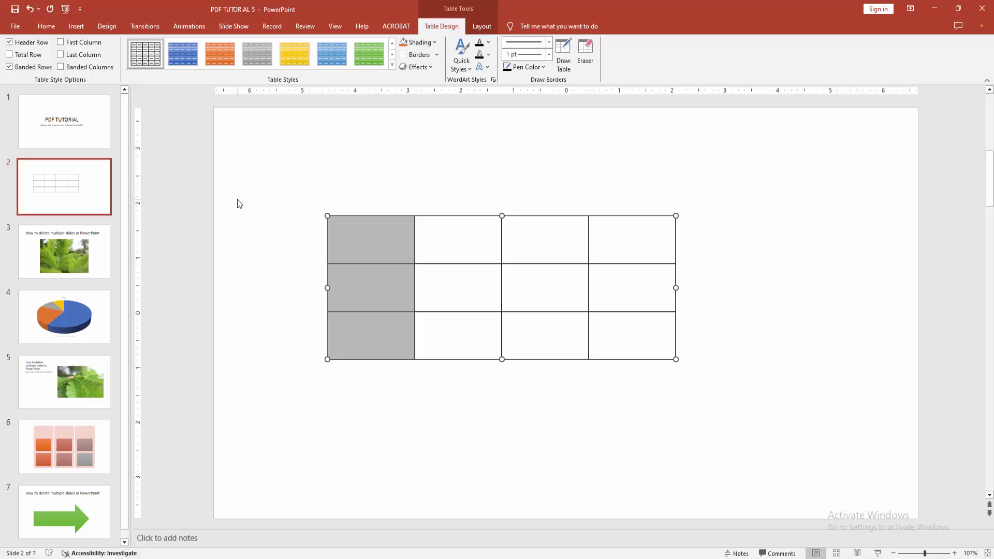
Number the first-column cells in the 1) style.
{"action": "left_click", "coordinate": [46, 26]}
{"action": "left_click", "coordinate": [321, 47]}
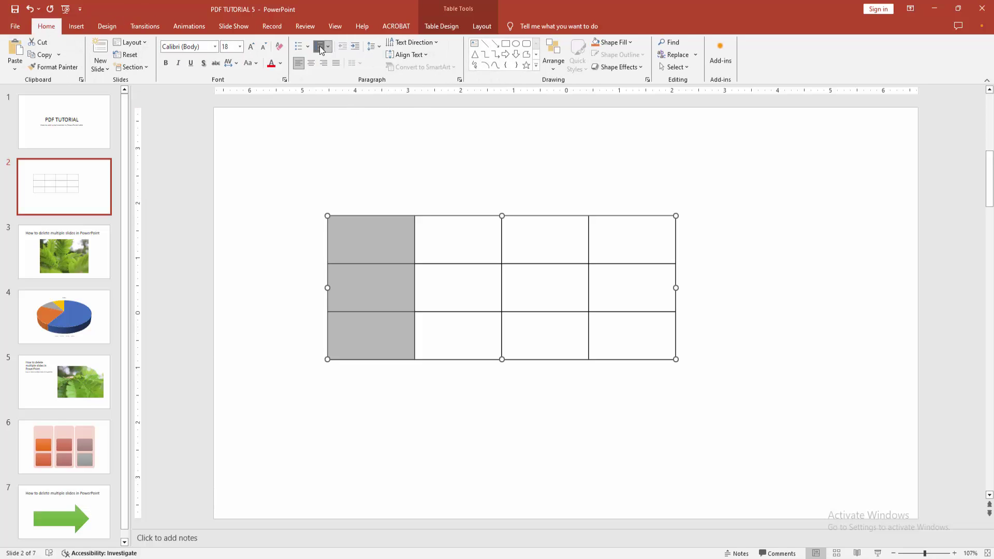
{"action": "left_click", "coordinate": [330, 47]}
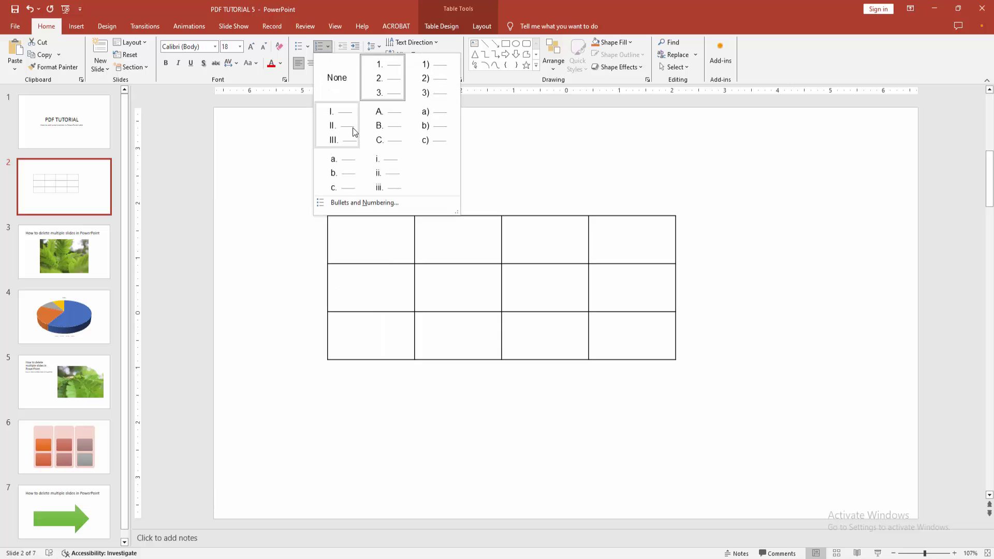
{"action": "left_click", "coordinate": [388, 84]}
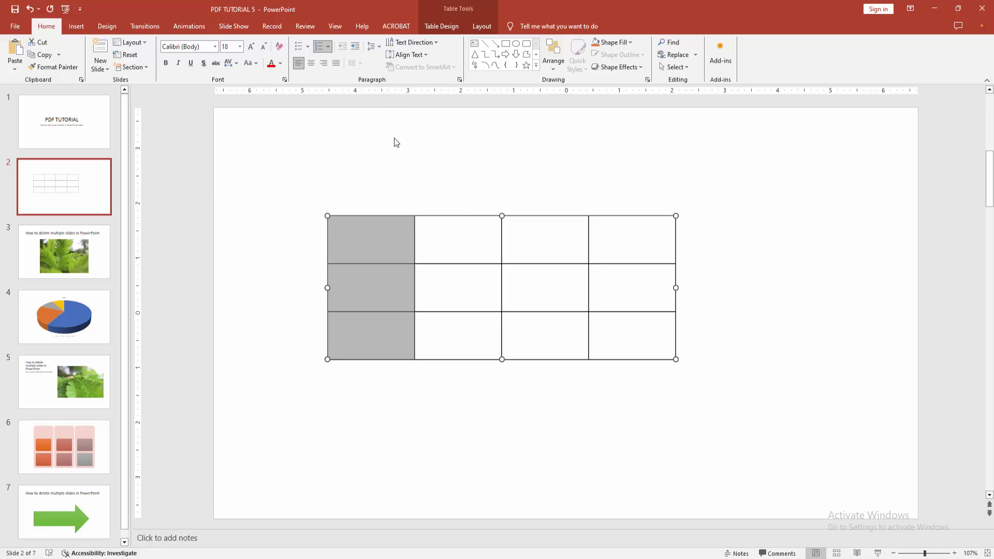
{"action": "left_click", "coordinate": [368, 235]}
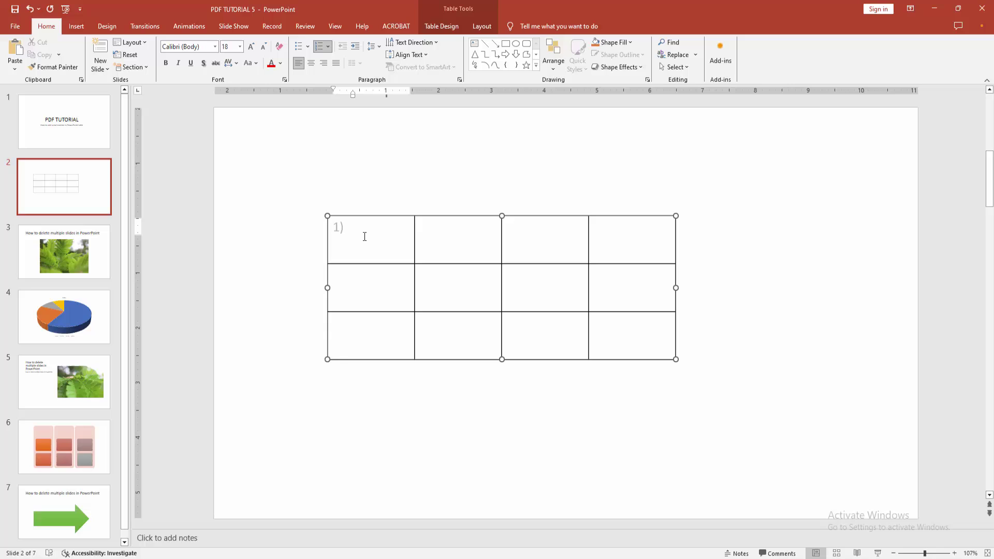
{"action": "type", "text": "ONE"}
Enter ONE, TWO and THREE down the first column, fixing the typo in THREE.
{"action": "left_click", "coordinate": [385, 286]}
{"action": "type", "text": "TW"}
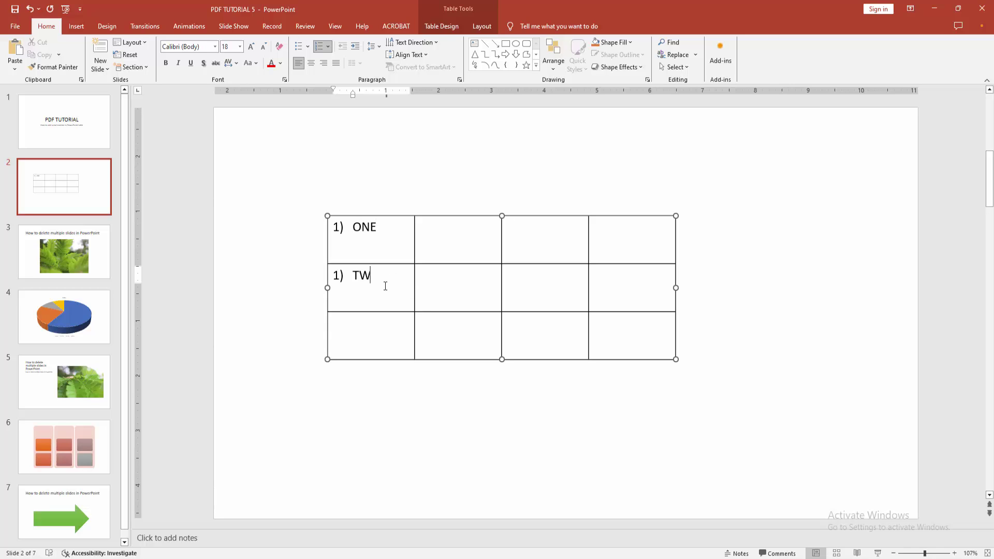
{"action": "type", "text": "O"}
{"action": "left_click", "coordinate": [384, 330]}
{"action": "type", "text": "TRREE"}
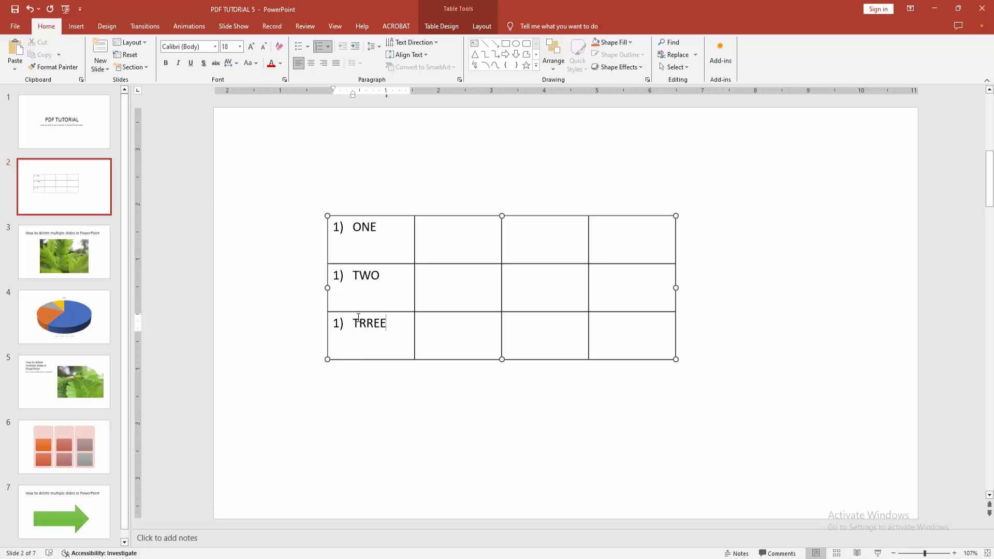
{"action": "key", "text": "BackSpace"}
{"action": "key", "text": "BackSpace"}
{"action": "key", "text": "BackSpace"}
{"action": "key", "text": "BackSpace"}
{"action": "type", "text": "HREE"}
{"action": "left_click", "coordinate": [257, 290]}
{"action": "left_click", "coordinate": [352, 275]}
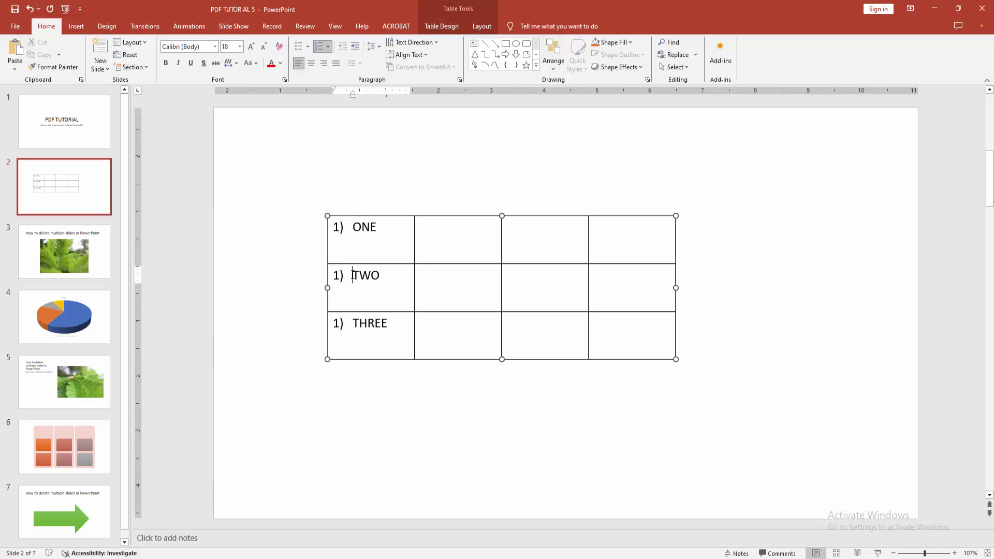
Make the TWO row's numbering start at 2 in Bullets and Numbering.
{"action": "left_click", "coordinate": [329, 45]}
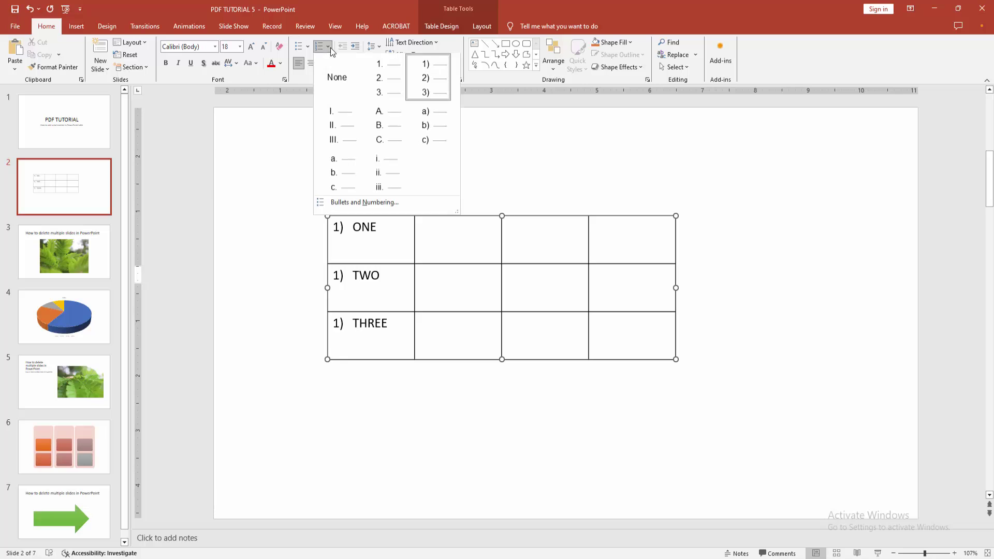
{"action": "left_click", "coordinate": [364, 203]}
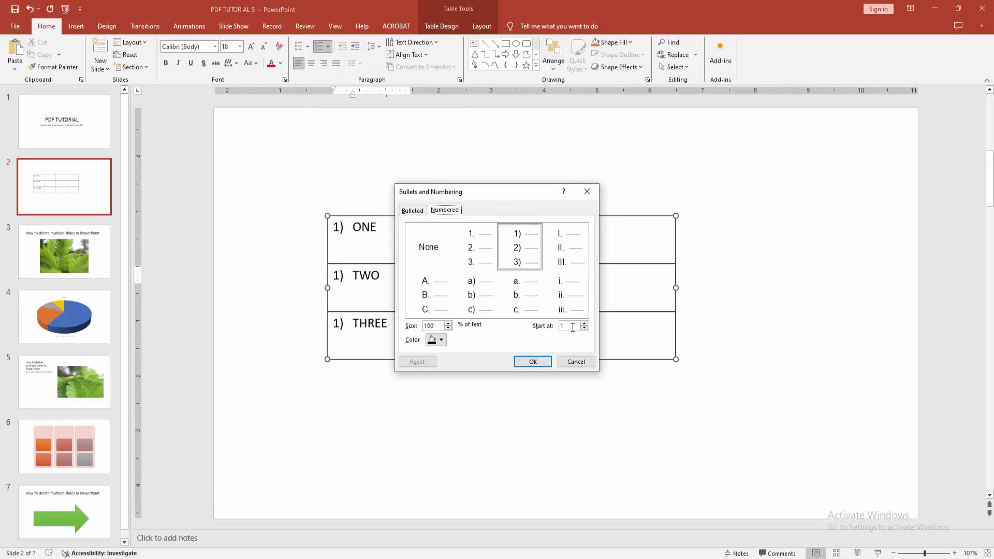
{"action": "left_click", "coordinate": [584, 324]}
{"action": "left_click", "coordinate": [533, 361]}
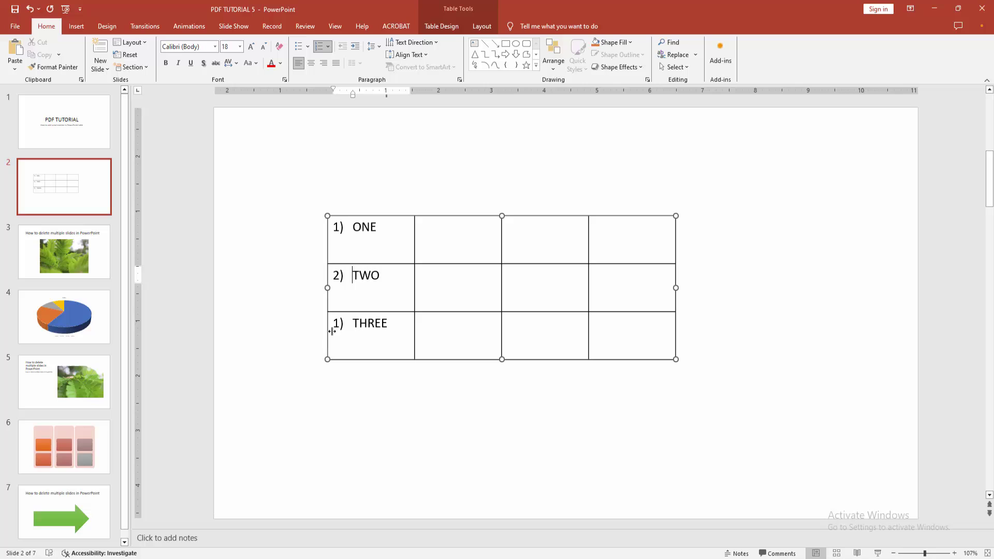
Try roman numeral numbering on the THREE row, then undo it.
{"action": "left_click", "coordinate": [329, 46]}
{"action": "left_click", "coordinate": [382, 164]}
{"action": "key", "text": "ctrl+z"}
{"action": "left_click", "coordinate": [332, 45]}
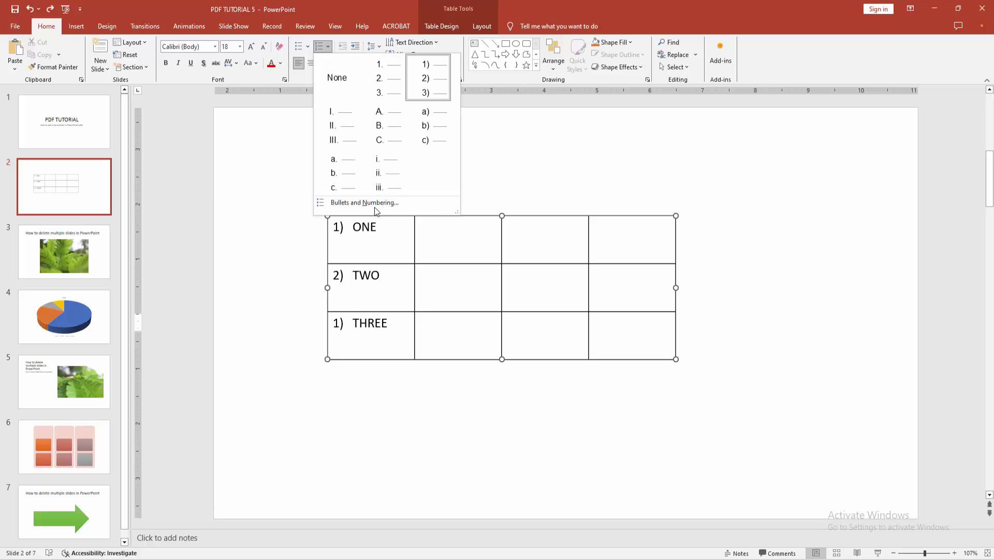